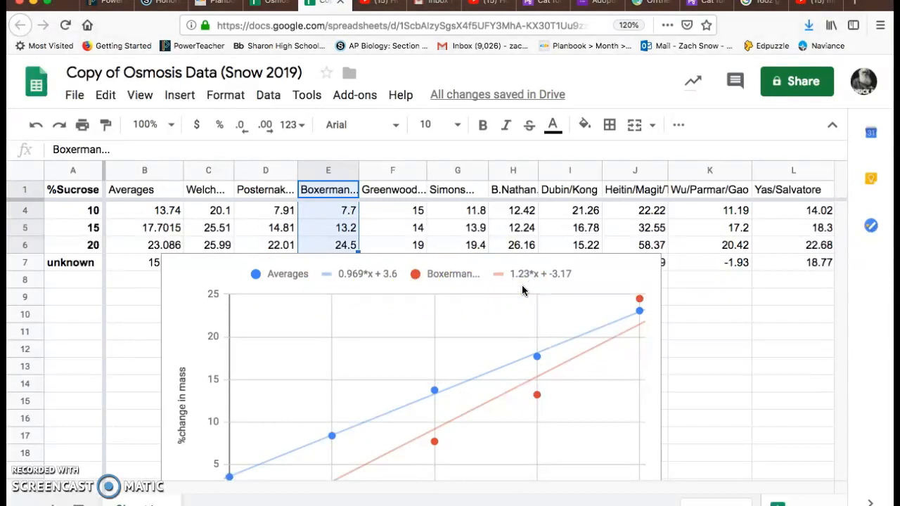
Step: Delete the existing scatter chart and clear the Averages column contents in cells B1:B6
{"action": "left_click", "coordinate": [478, 275]}
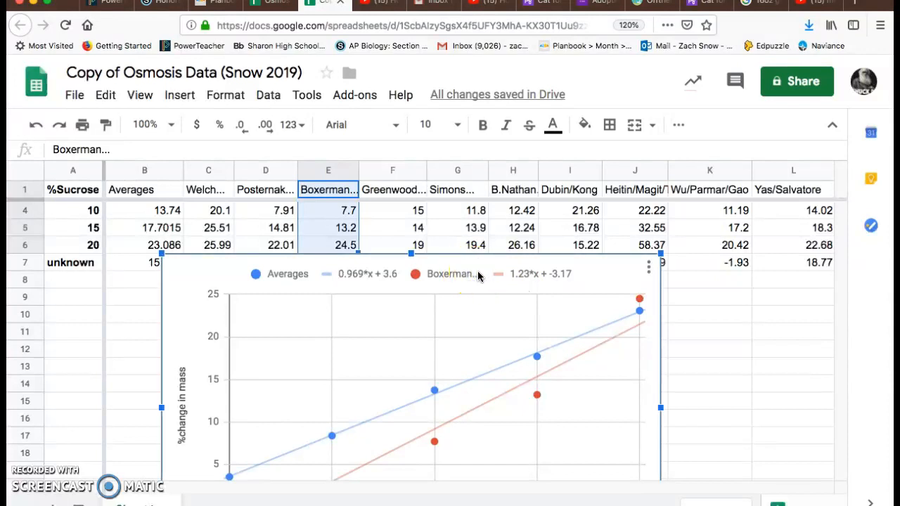
{"action": "key", "text": "Delete"}
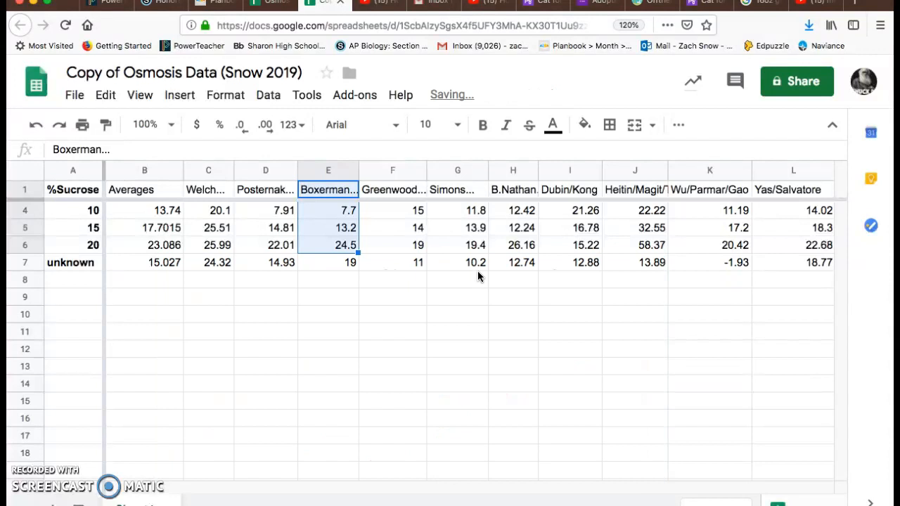
{"action": "left_click", "coordinate": [152, 197]}
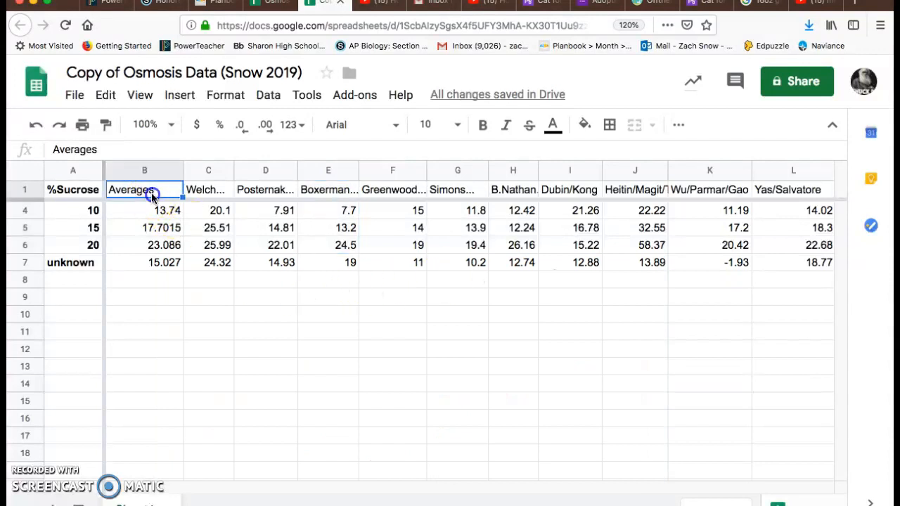
{"action": "left_click_drag", "start_coordinate": [152, 197], "coordinate": [154, 281]}
{"action": "key", "text": "Delete"}
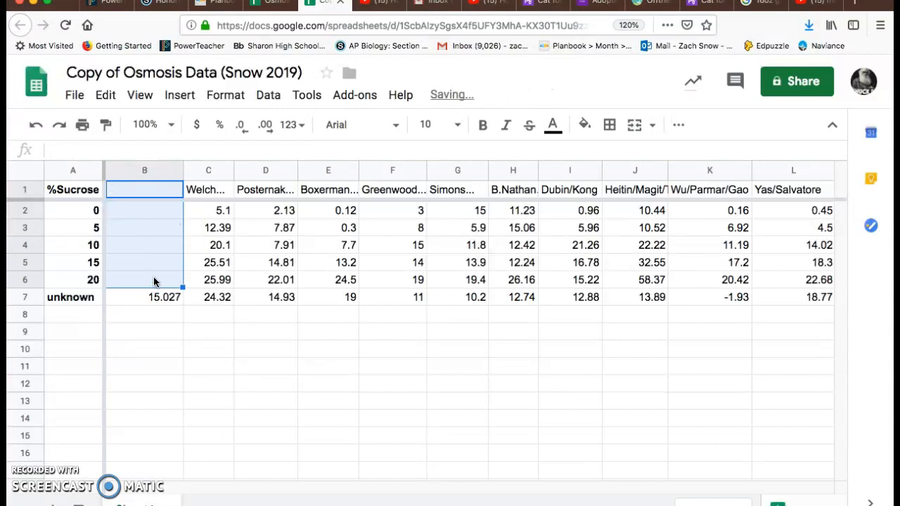
Step: Enter the header "Averages" in cell B1
{"action": "left_click", "coordinate": [155, 194]}
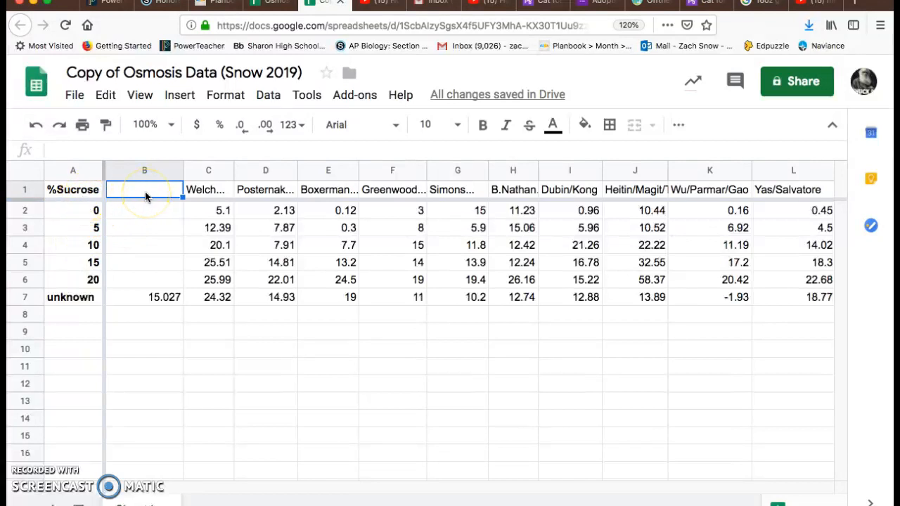
{"action": "type", "text": "ver"}
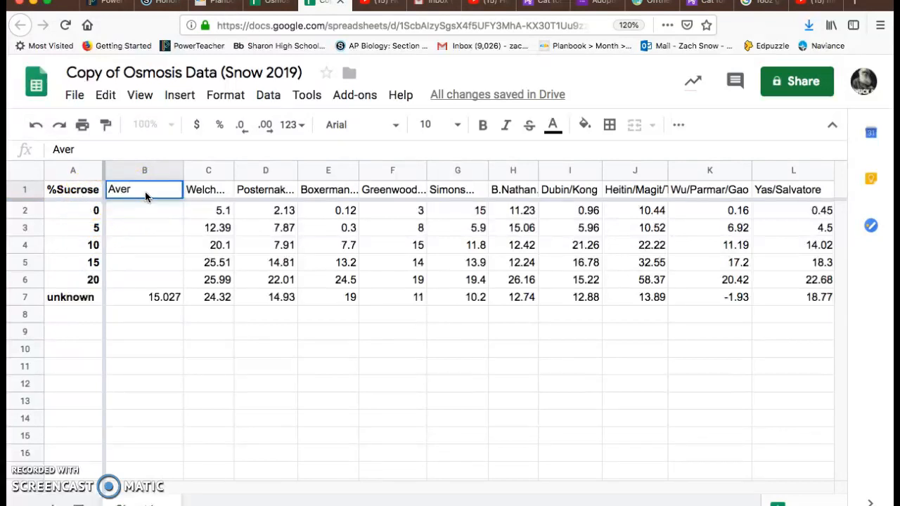
{"action": "type", "text": "ages"}
{"action": "key", "text": "Return"}
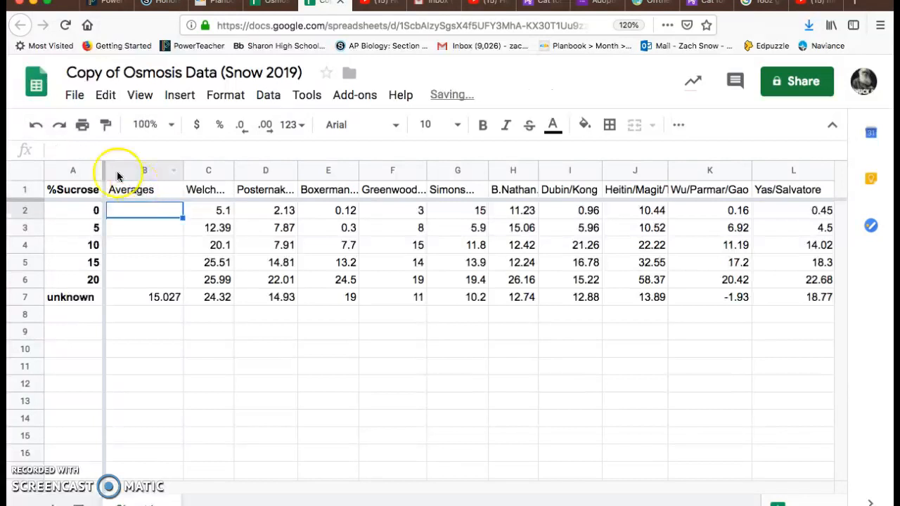
Step: Average the row 2 values in B2 with =AVERAGE(C2:V2) and fill the formula down through B6
{"action": "left_click", "coordinate": [179, 95]}
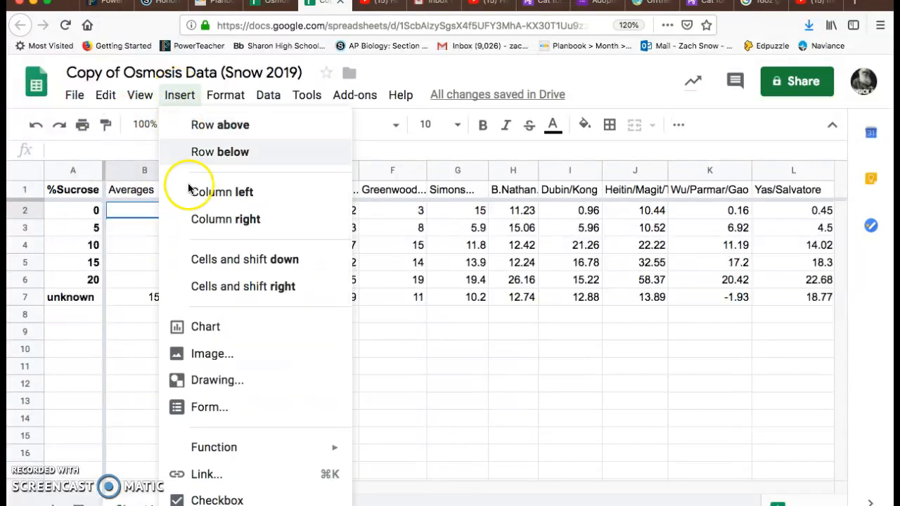
{"action": "mouse_move", "coordinate": [204, 450]}
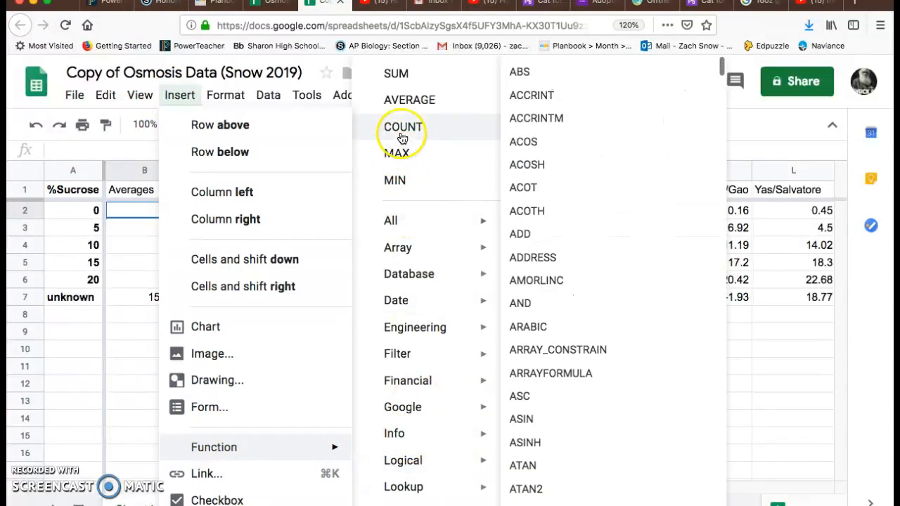
{"action": "left_click", "coordinate": [406, 104]}
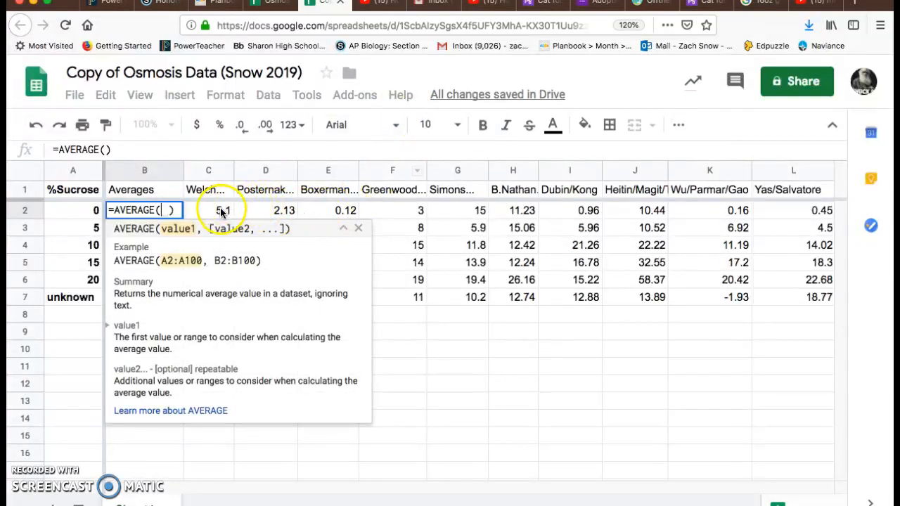
{"action": "left_click_drag", "start_coordinate": [220, 207], "coordinate": [509, 216]}
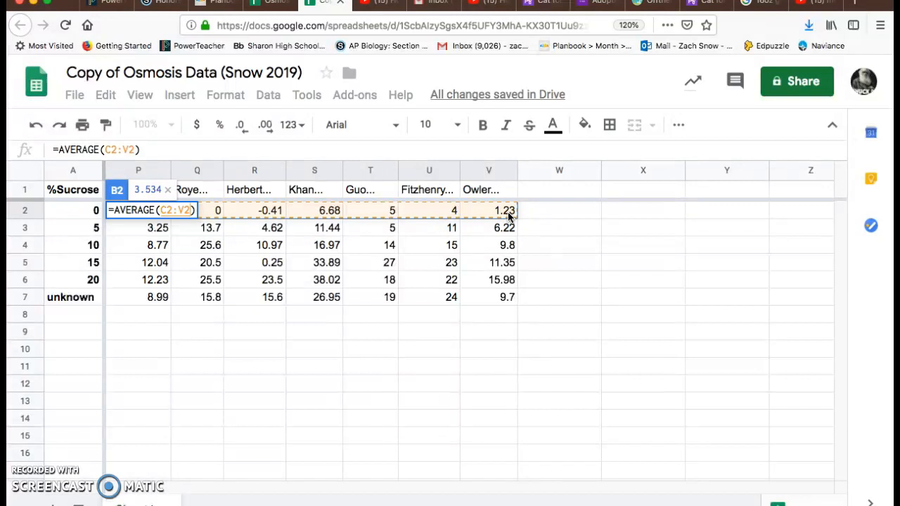
{"action": "key", "text": "Return"}
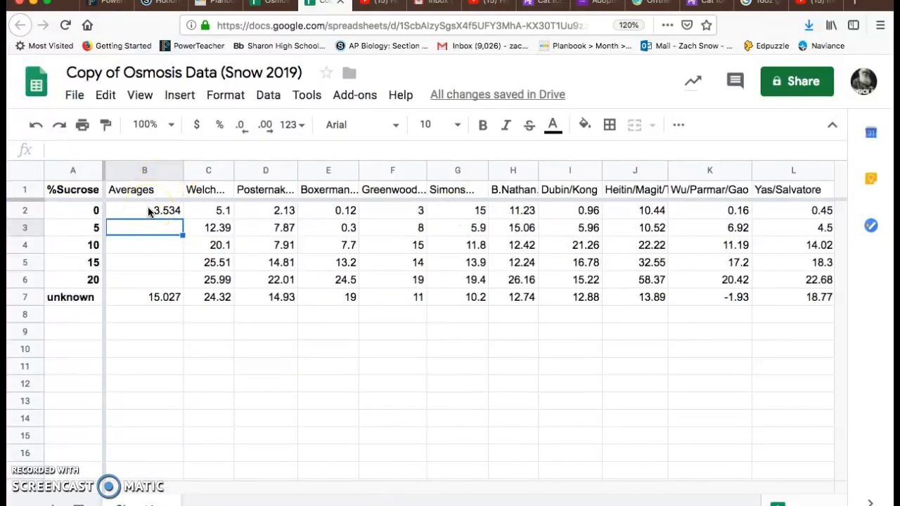
{"action": "left_click", "coordinate": [169, 215]}
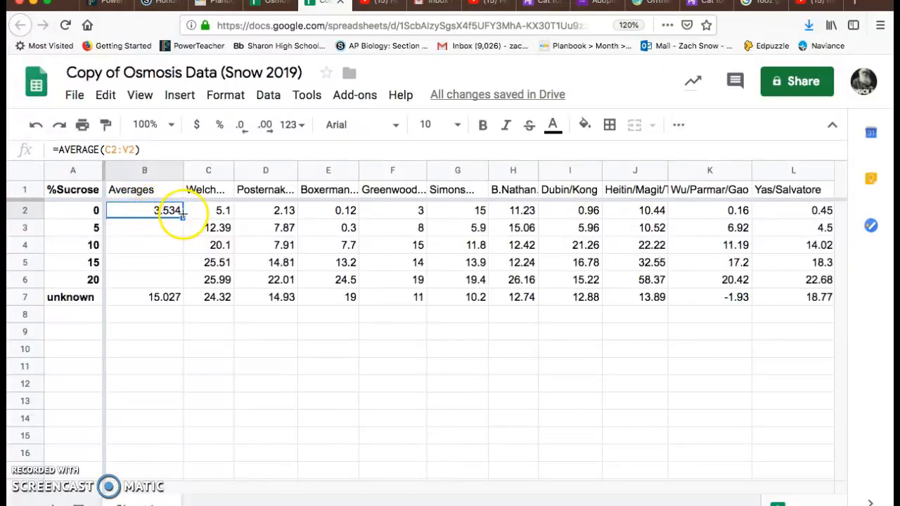
{"action": "left_click_drag", "start_coordinate": [181, 216], "coordinate": [179, 279]}
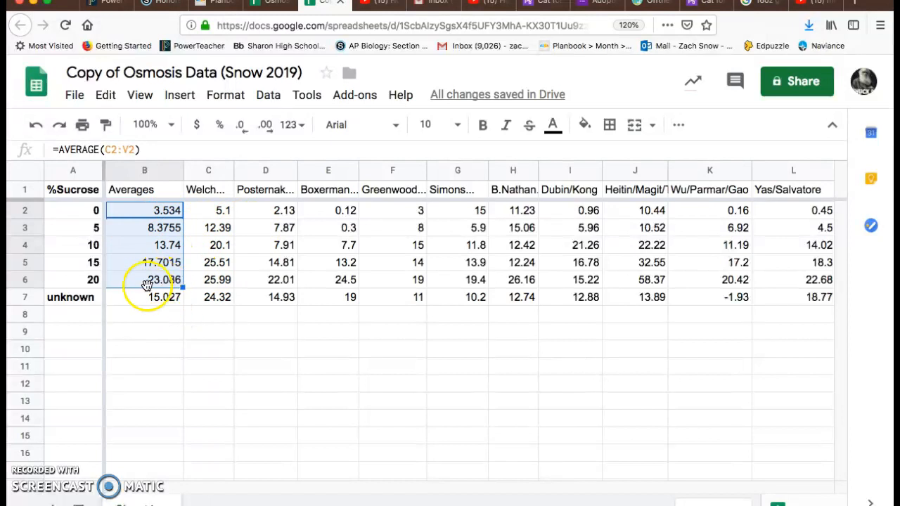
Step: Insert a chart from the %Sucrose and Averages data in A1:B6
{"action": "left_click", "coordinate": [79, 193]}
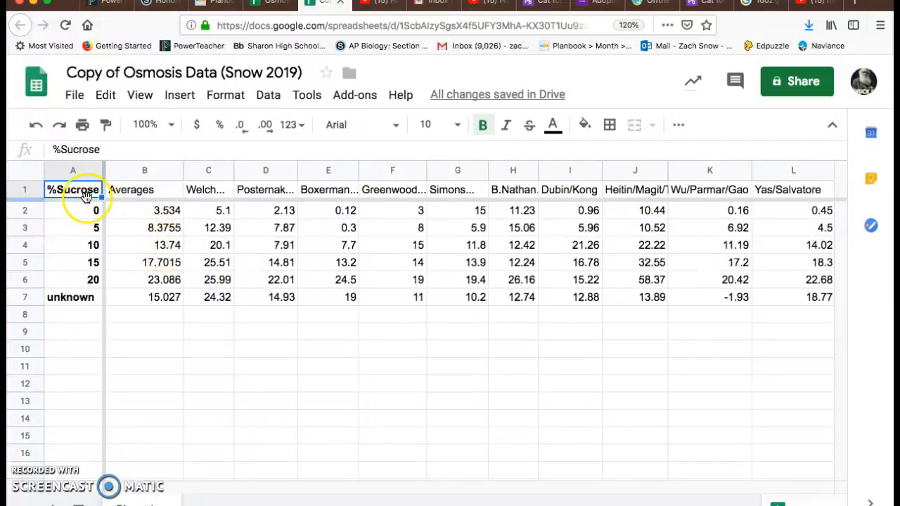
{"action": "left_click_drag", "start_coordinate": [77, 192], "coordinate": [168, 281]}
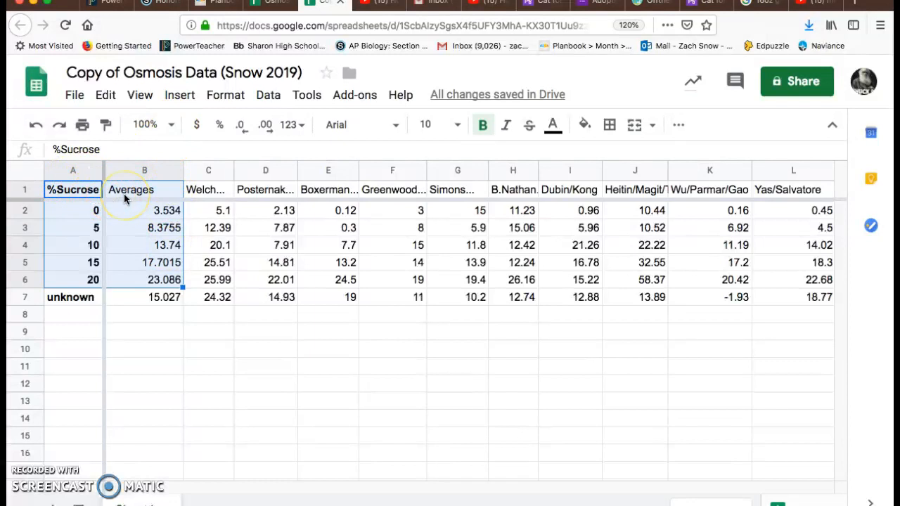
{"action": "left_click", "coordinate": [181, 98]}
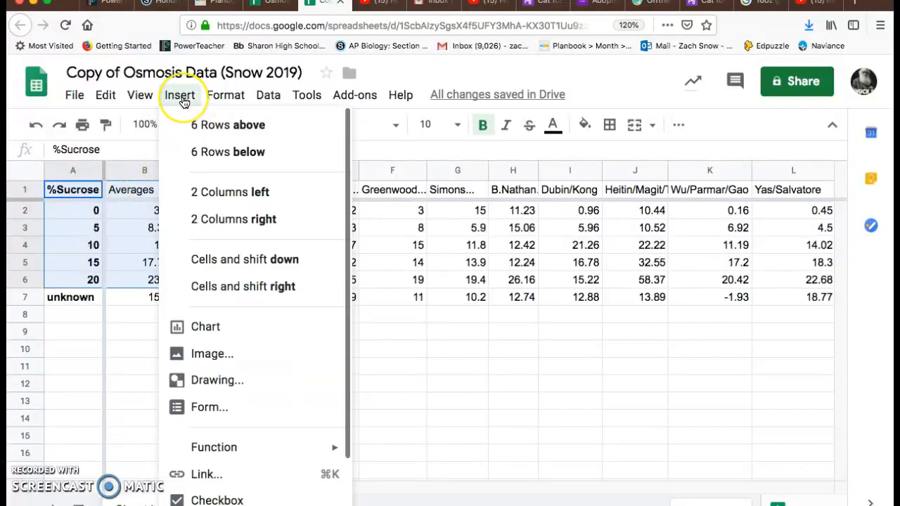
{"action": "left_click", "coordinate": [201, 328]}
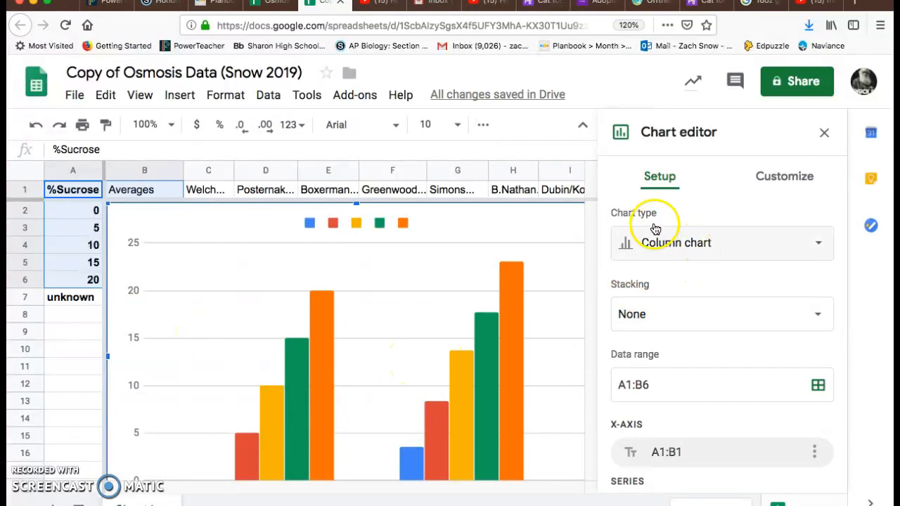
Step: Change the new chart's type from column to Scatter chart
{"action": "left_click", "coordinate": [671, 246]}
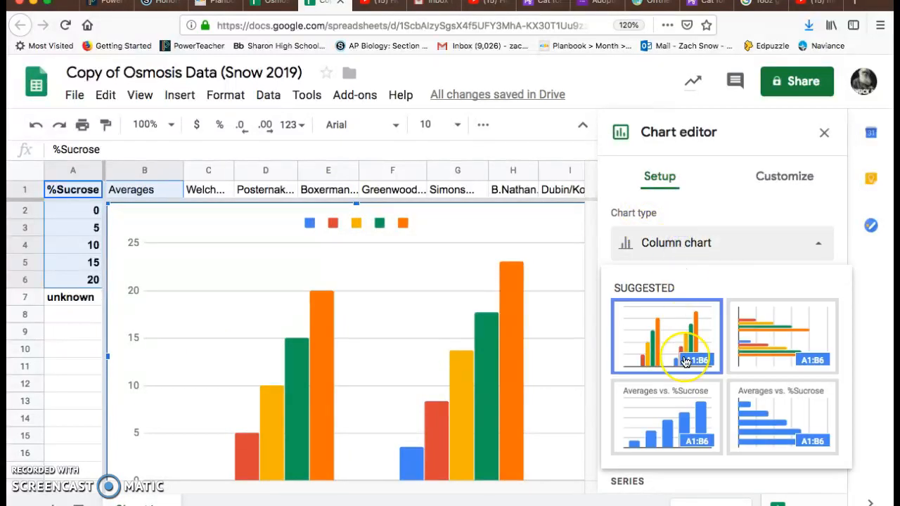
{"action": "scroll", "coordinate": [685, 362], "scroll_direction": "down", "scroll_amount": 3}
{"action": "scroll", "coordinate": [685, 362], "scroll_direction": "down", "scroll_amount": 10}
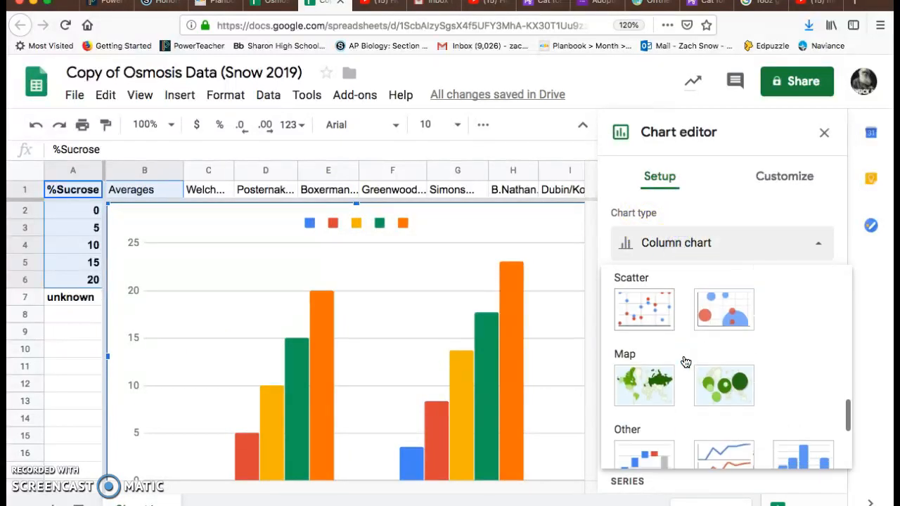
{"action": "scroll", "coordinate": [686, 362], "scroll_direction": "up", "scroll_amount": 2}
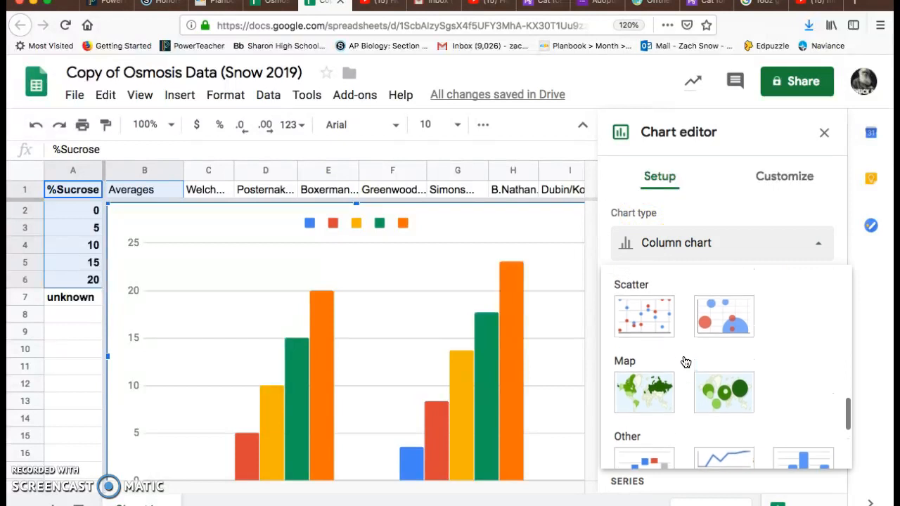
{"action": "left_click", "coordinate": [653, 325]}
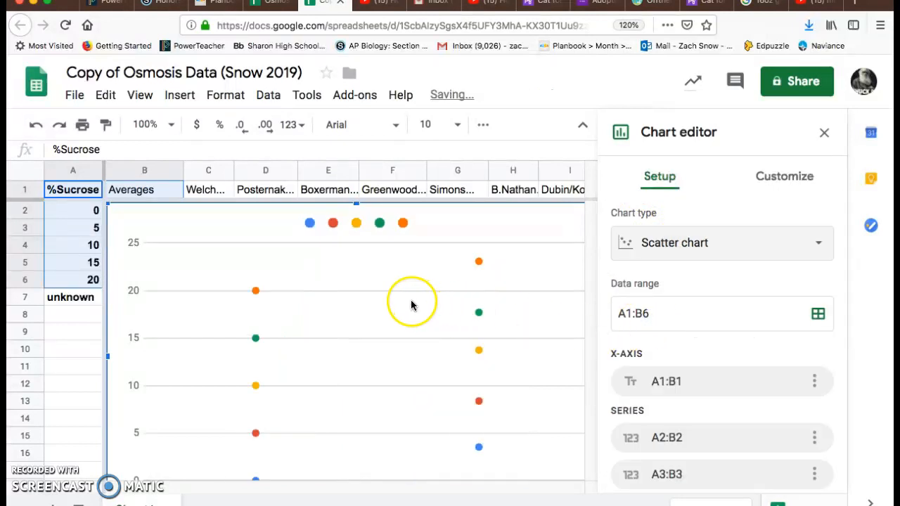
Step: Turn off switching rows and columns for the scatter chart and use row 1 as headers
{"action": "scroll", "coordinate": [694, 311], "scroll_direction": "down", "scroll_amount": 4}
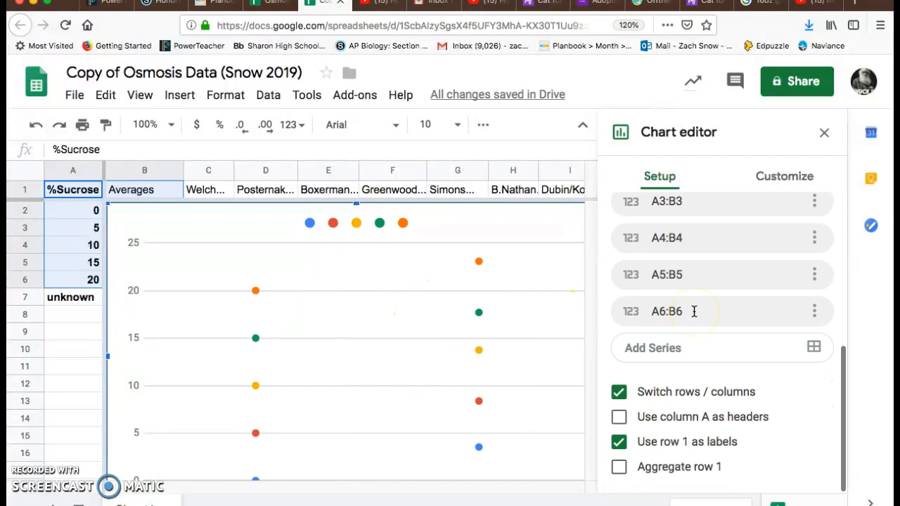
{"action": "left_click", "coordinate": [619, 393]}
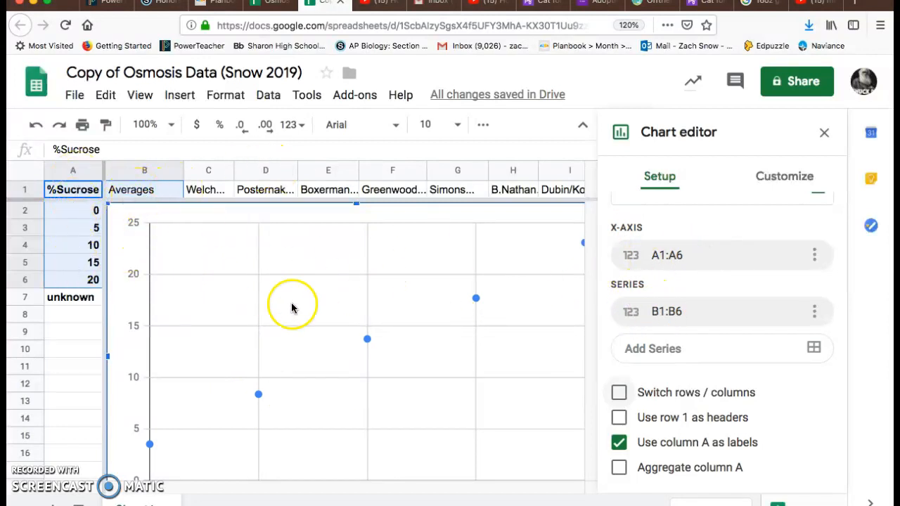
{"action": "left_click", "coordinate": [619, 418]}
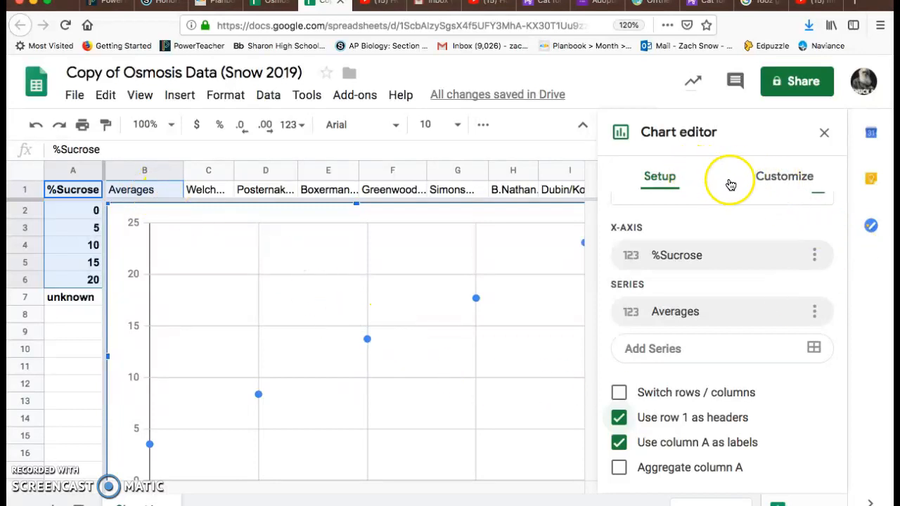
Step: Add a trendline to the Averages series of the scatter chart
{"action": "left_click", "coordinate": [783, 177]}
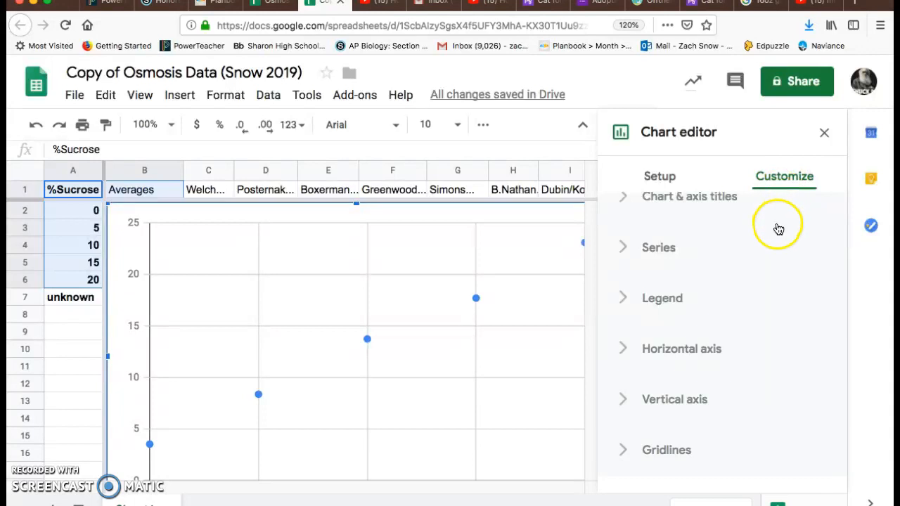
{"action": "left_click", "coordinate": [620, 244]}
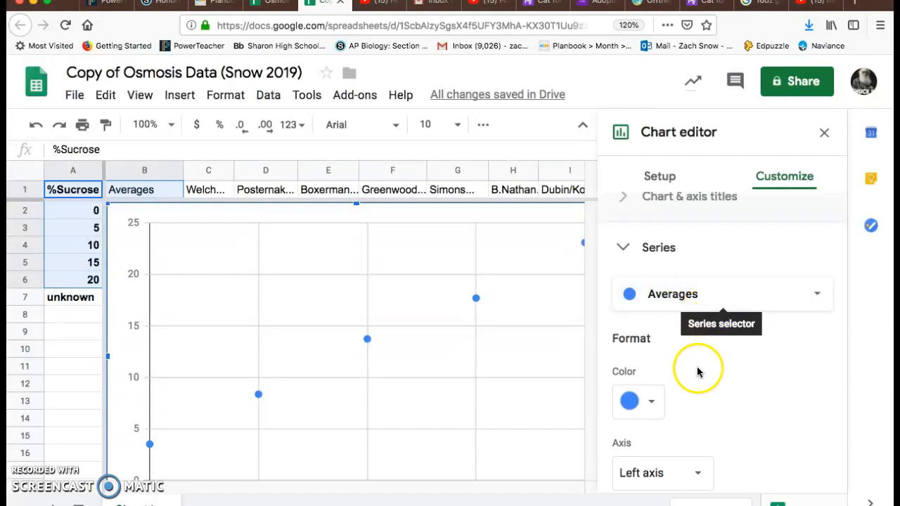
{"action": "scroll", "coordinate": [699, 361], "scroll_direction": "down", "scroll_amount": 5}
{"action": "scroll", "coordinate": [695, 379], "scroll_direction": "down", "scroll_amount": 2}
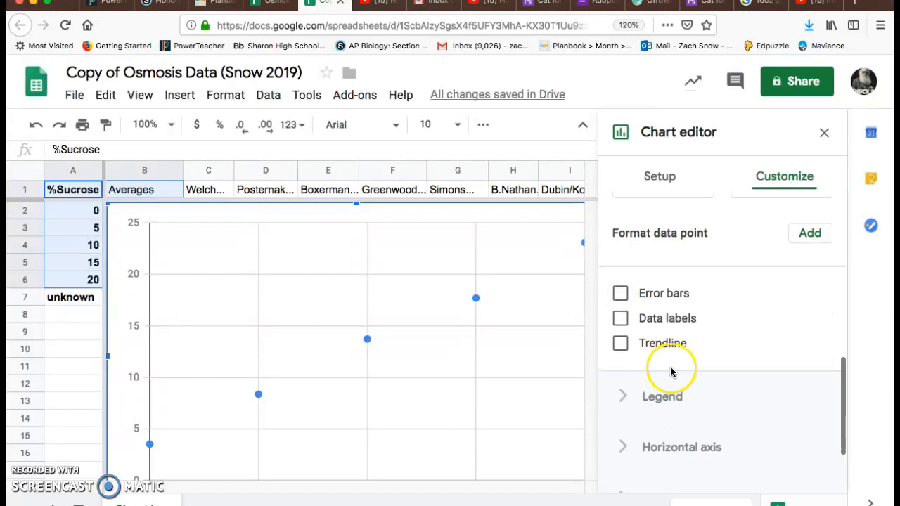
{"action": "left_click", "coordinate": [620, 344]}
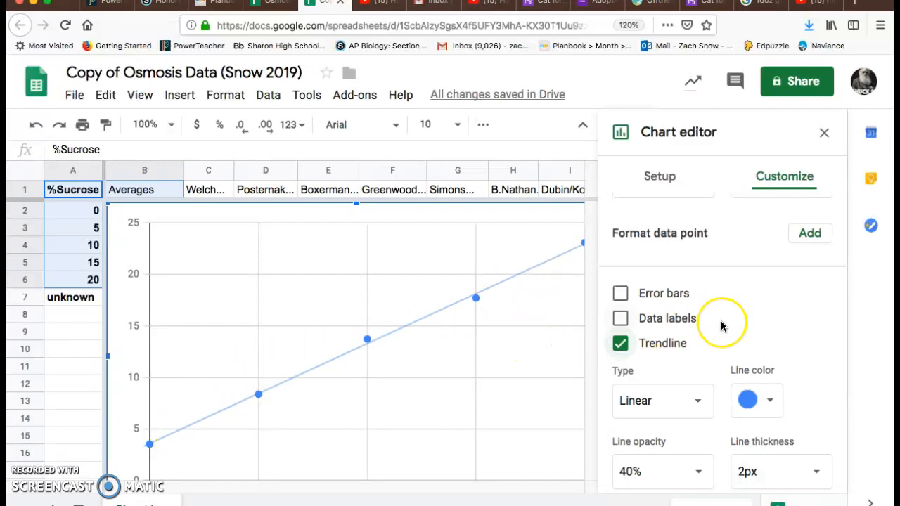
Step: Label the Averages trendline with its equation and move the chart clear of the column B values
{"action": "scroll", "coordinate": [721, 326], "scroll_direction": "down", "scroll_amount": 3}
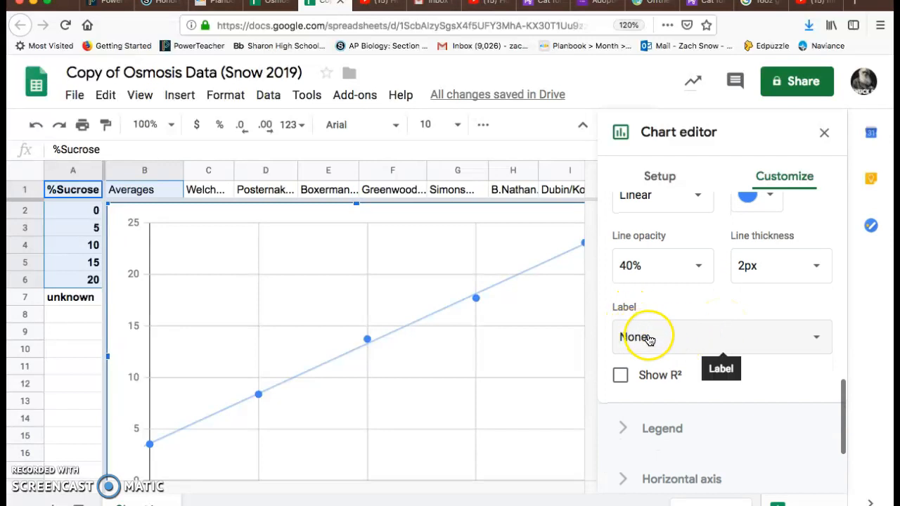
{"action": "left_click", "coordinate": [648, 340]}
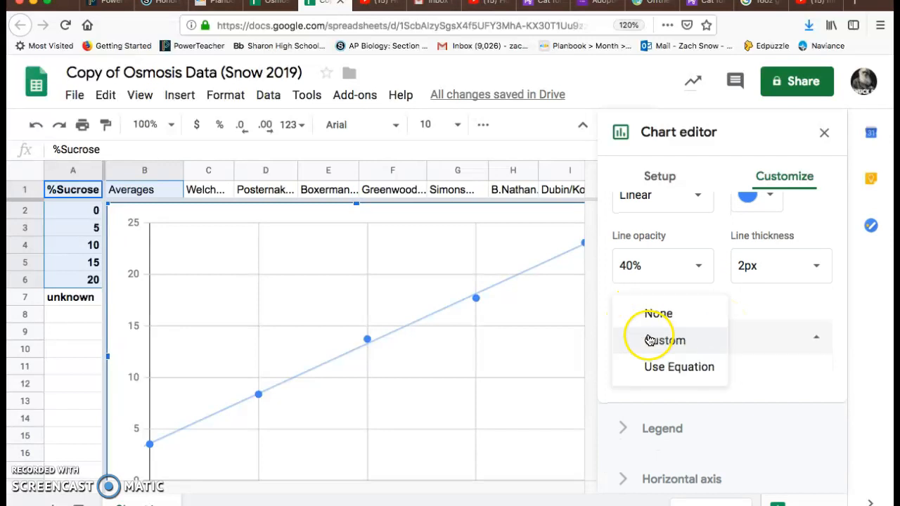
{"action": "left_click", "coordinate": [671, 367]}
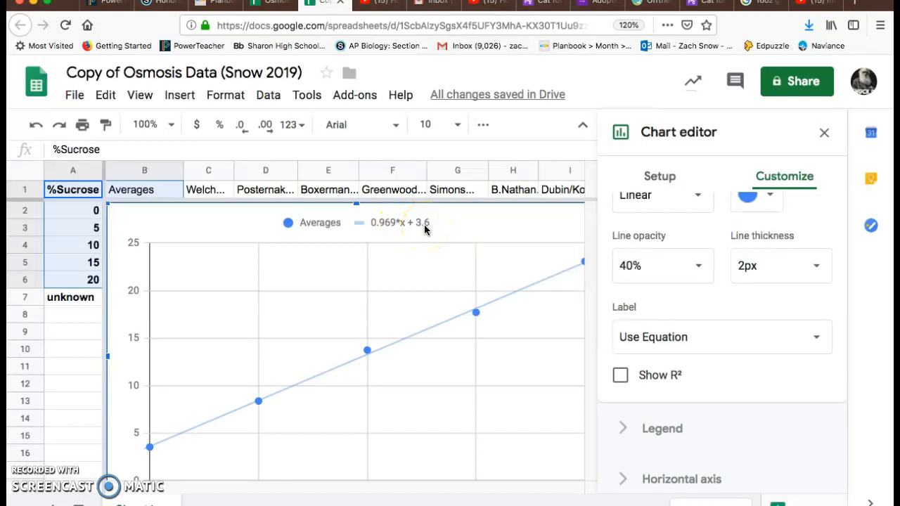
{"action": "left_click_drag", "start_coordinate": [363, 210], "coordinate": [436, 204]}
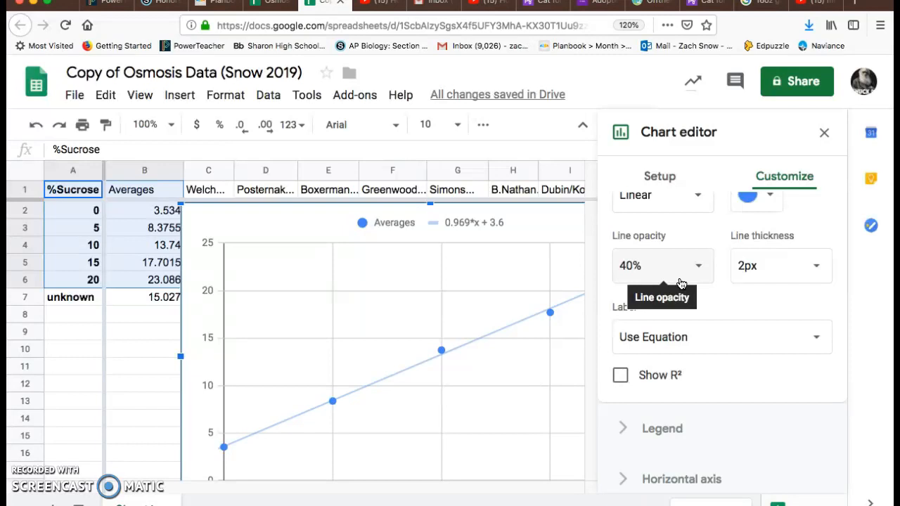
{"action": "left_click", "coordinate": [661, 177]}
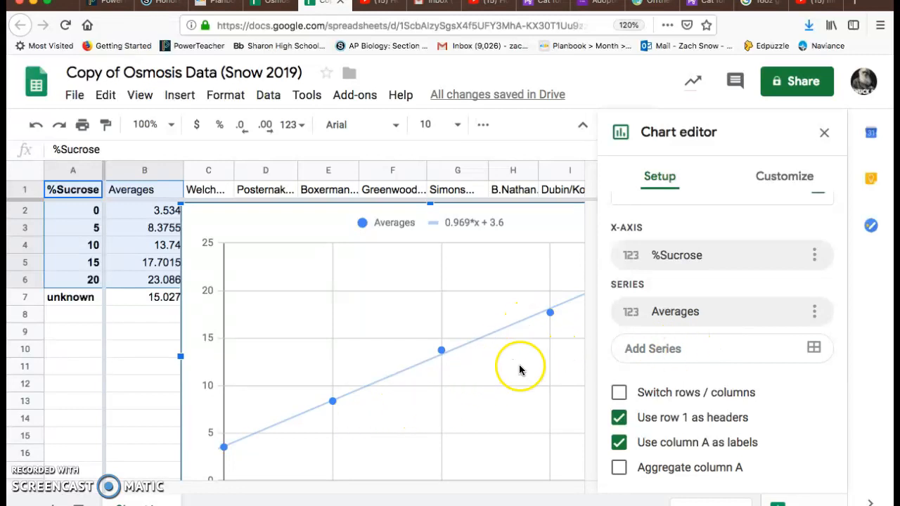
{"action": "left_click", "coordinate": [814, 349]}
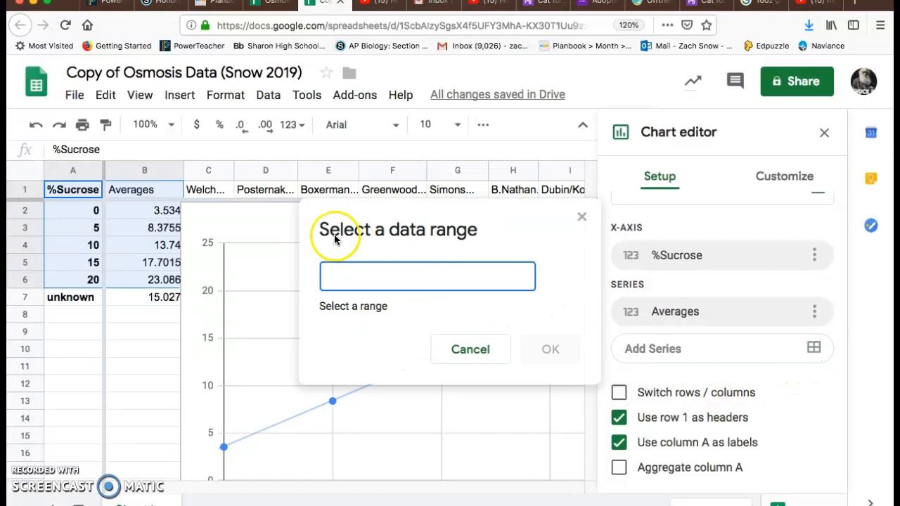
{"action": "left_click", "coordinate": [278, 220]}
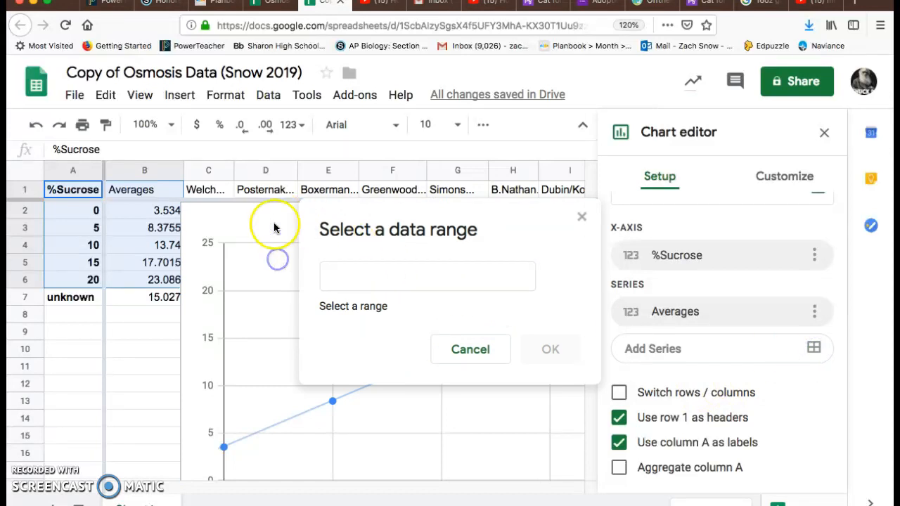
{"action": "left_click", "coordinate": [468, 350]}
Step: Move the chart below the data rows and add the range Sheet1!V1:V6 to it as a second series
{"action": "left_click_drag", "start_coordinate": [394, 209], "coordinate": [325, 323]}
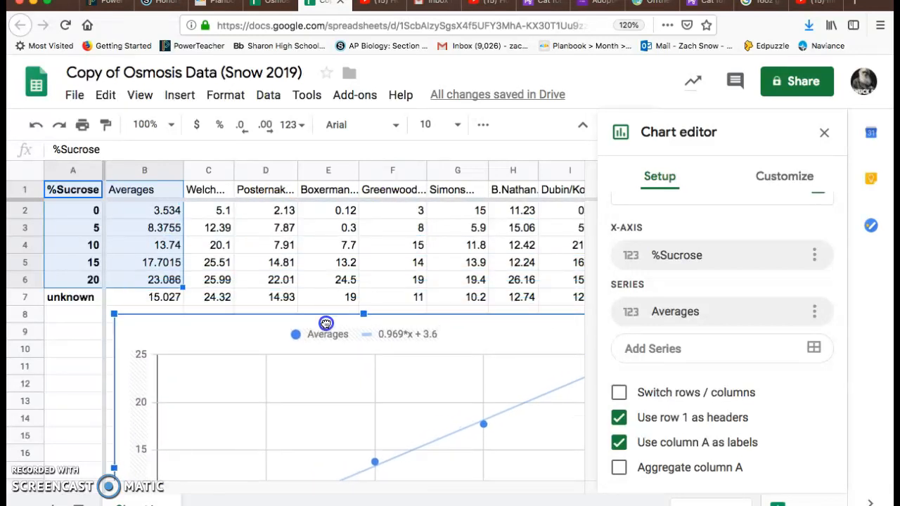
{"action": "left_click", "coordinate": [679, 351]}
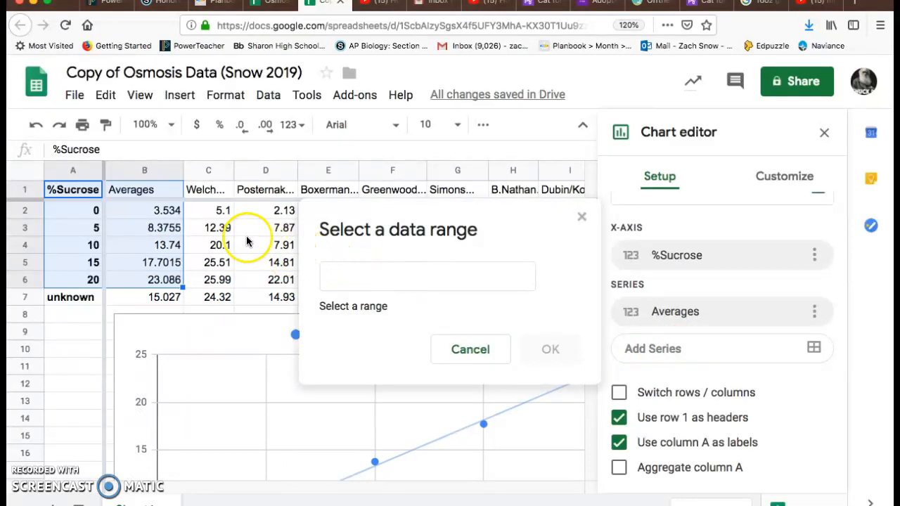
{"action": "scroll", "coordinate": [239, 239], "scroll_direction": "right", "scroll_amount": 2}
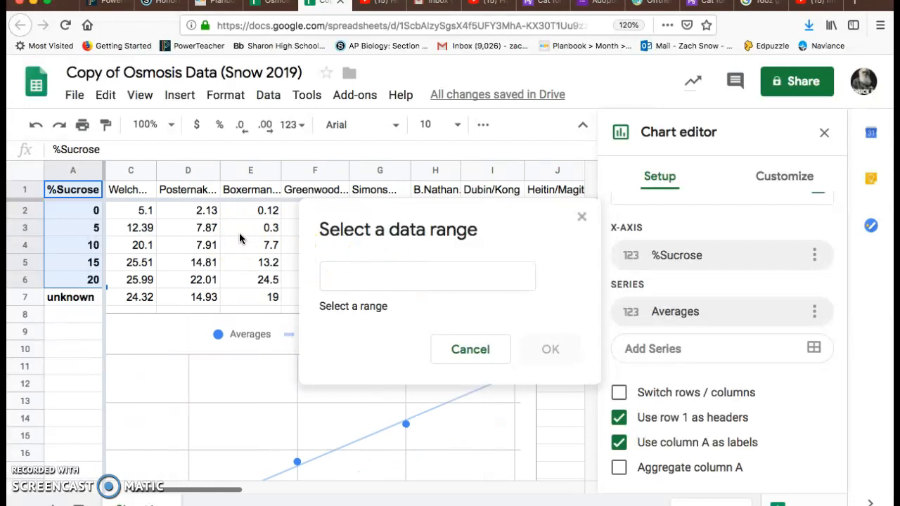
{"action": "scroll", "coordinate": [239, 239], "scroll_direction": "right", "scroll_amount": 10}
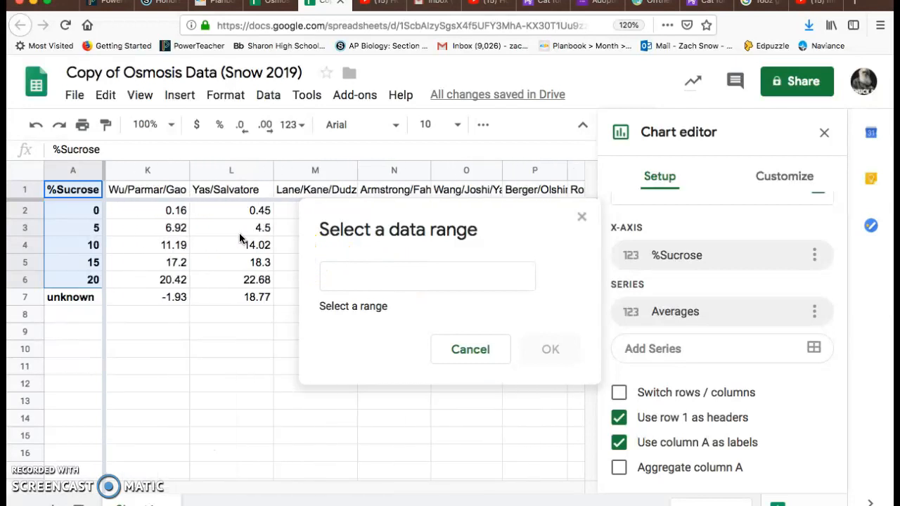
{"action": "scroll", "coordinate": [238, 239], "scroll_direction": "right", "scroll_amount": 10}
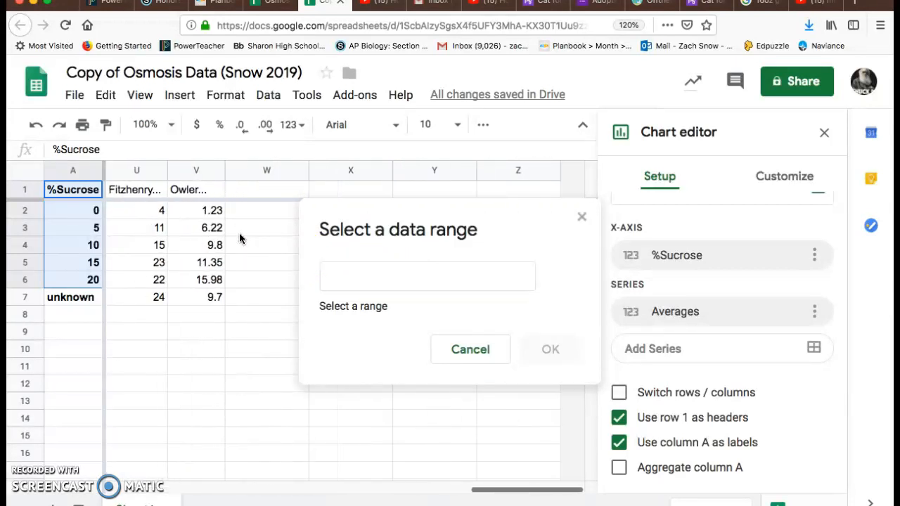
{"action": "left_click_drag", "start_coordinate": [185, 190], "coordinate": [194, 279]}
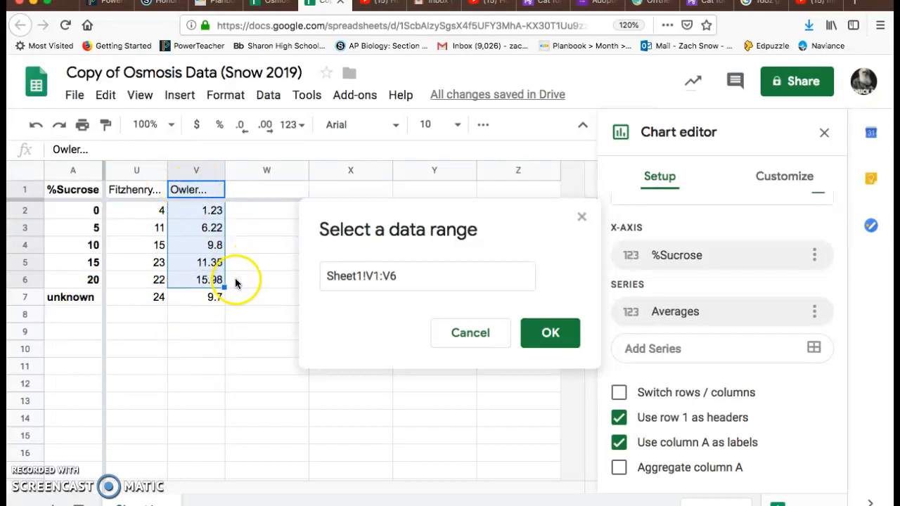
{"action": "left_click", "coordinate": [549, 333]}
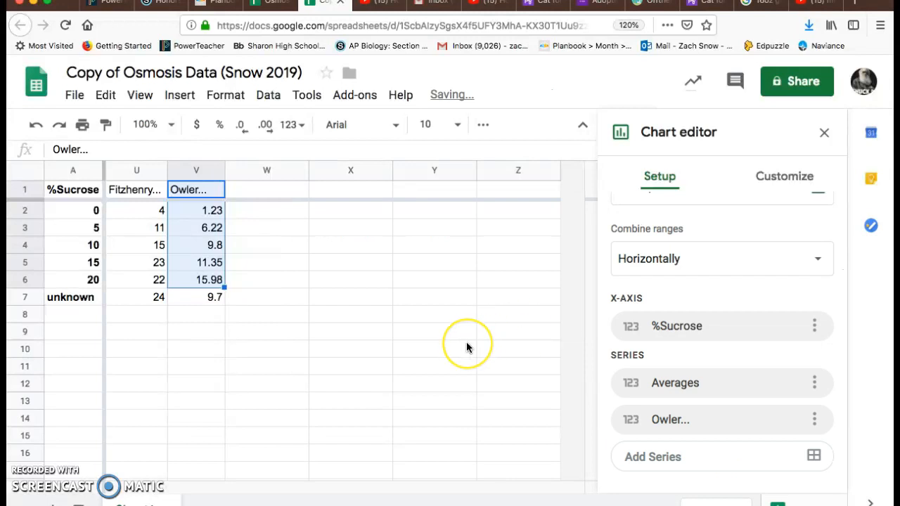
Step: Add a linear trendline to the scatter chart's second series, the one from column V
{"action": "scroll", "coordinate": [466, 348], "scroll_direction": "down", "scroll_amount": 3}
{"action": "scroll", "coordinate": [466, 347], "scroll_direction": "left", "scroll_amount": 3}
{"action": "scroll", "coordinate": [466, 347], "scroll_direction": "left", "scroll_amount": 5}
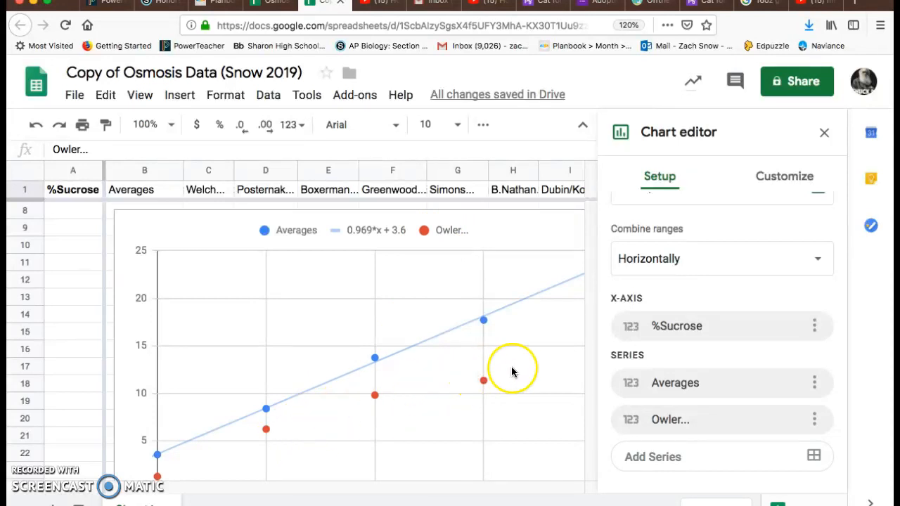
{"action": "left_click", "coordinate": [785, 181]}
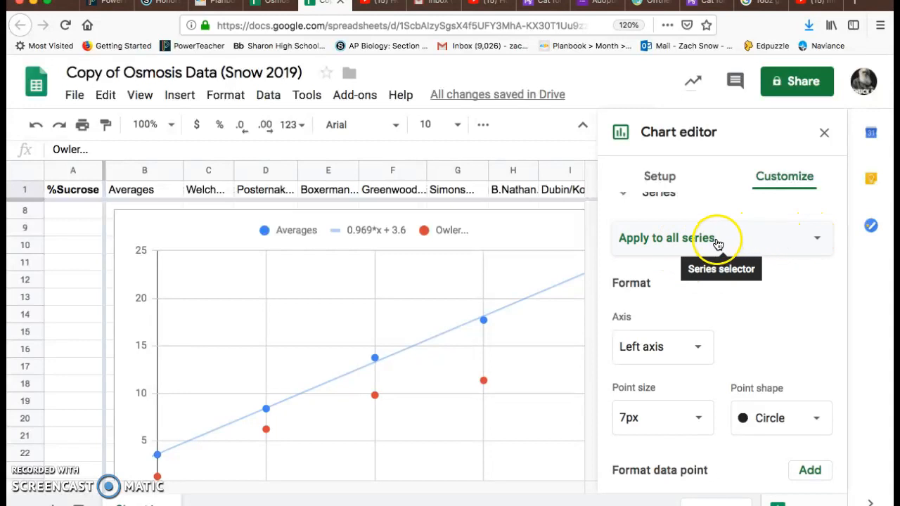
{"action": "left_click", "coordinate": [814, 239]}
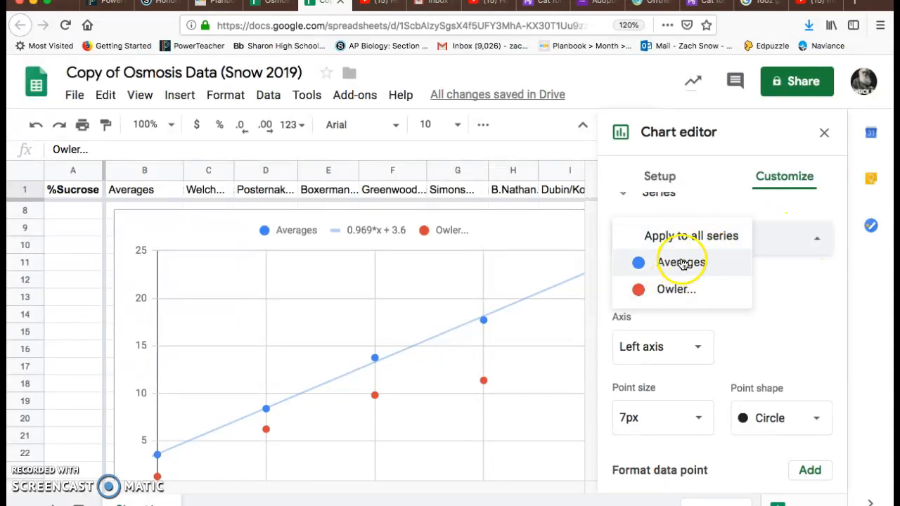
{"action": "left_click", "coordinate": [663, 292]}
{"action": "scroll", "coordinate": [662, 291], "scroll_direction": "down", "scroll_amount": 4}
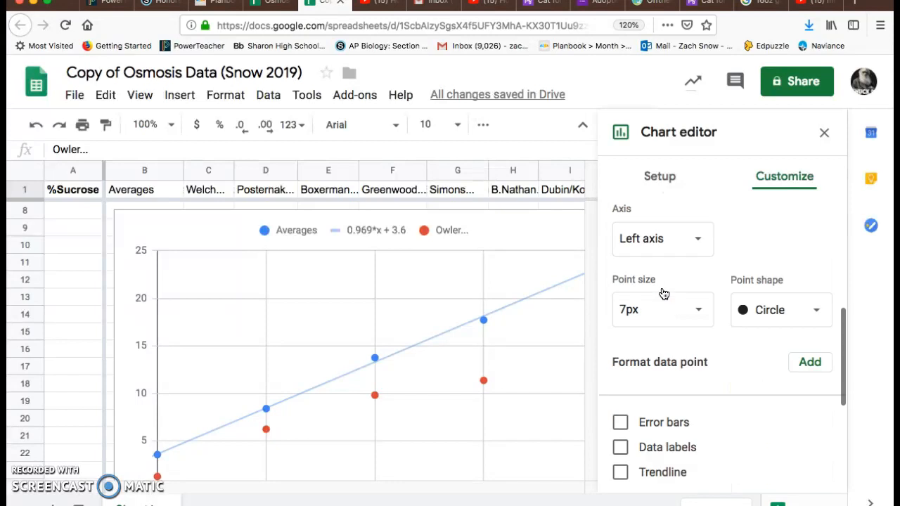
{"action": "left_click", "coordinate": [619, 380]}
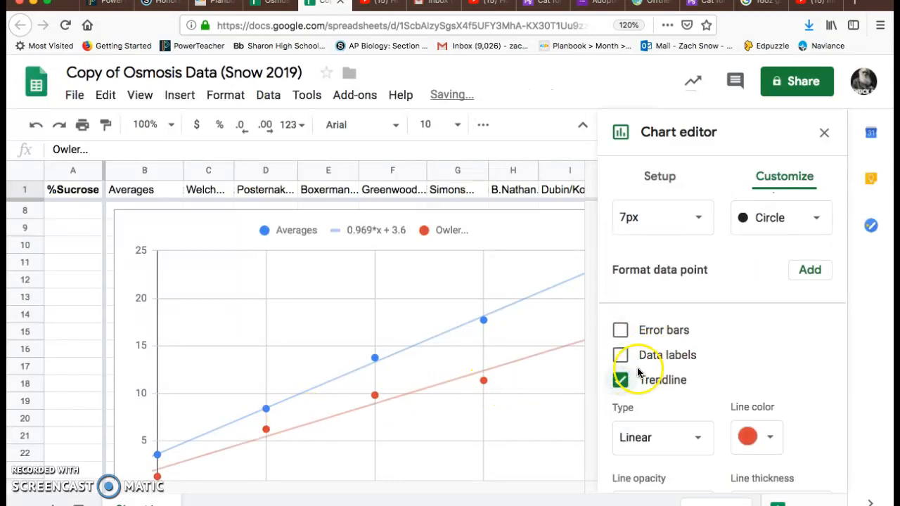
Step: Label the column V series' trendline with its equation
{"action": "scroll", "coordinate": [647, 372], "scroll_direction": "down", "scroll_amount": 4}
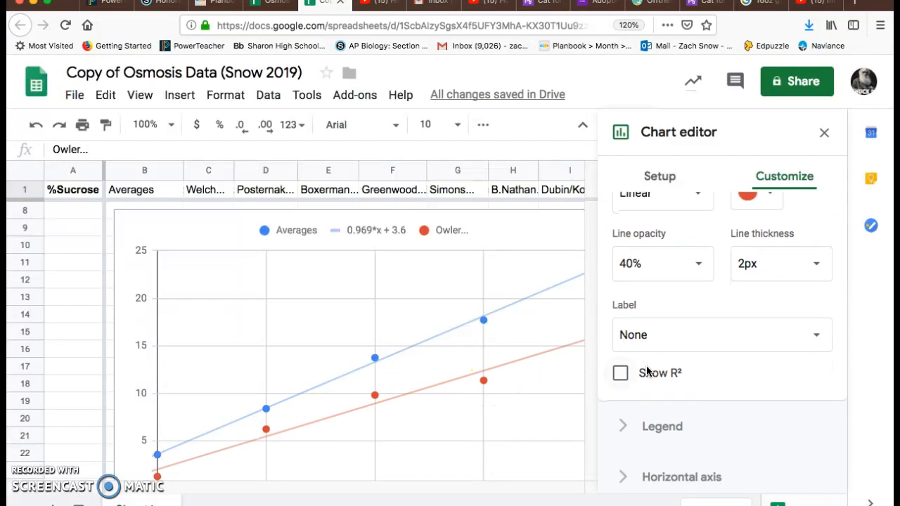
{"action": "scroll", "coordinate": [646, 371], "scroll_direction": "up", "scroll_amount": 2}
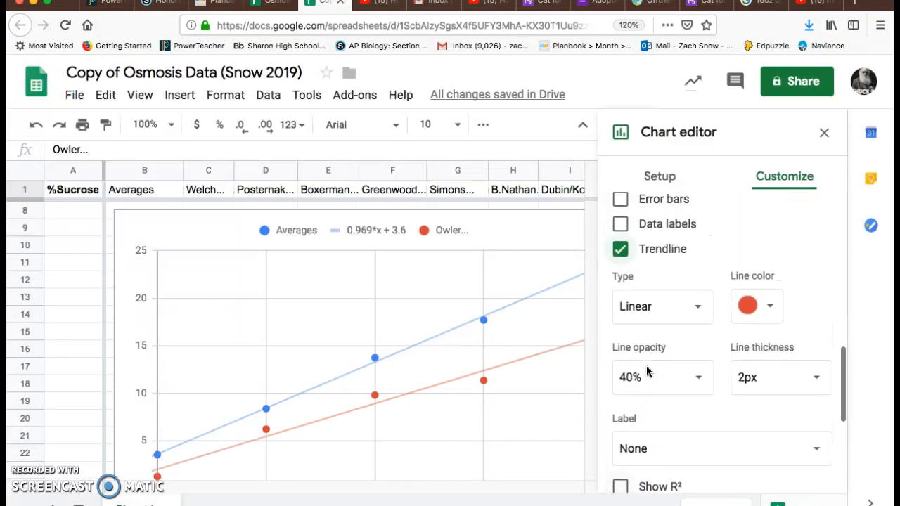
{"action": "scroll", "coordinate": [647, 371], "scroll_direction": "down", "scroll_amount": 1}
{"action": "scroll", "coordinate": [646, 371], "scroll_direction": "down", "scroll_amount": 1}
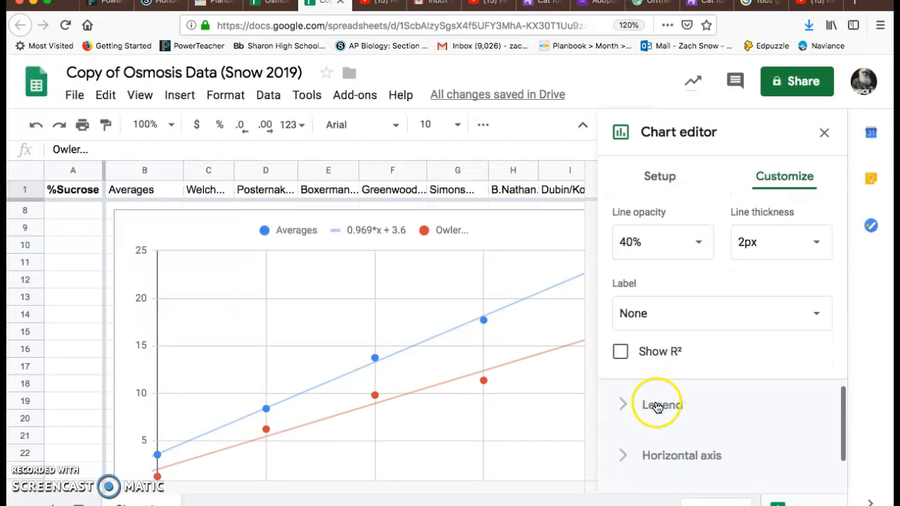
{"action": "left_click", "coordinate": [653, 309]}
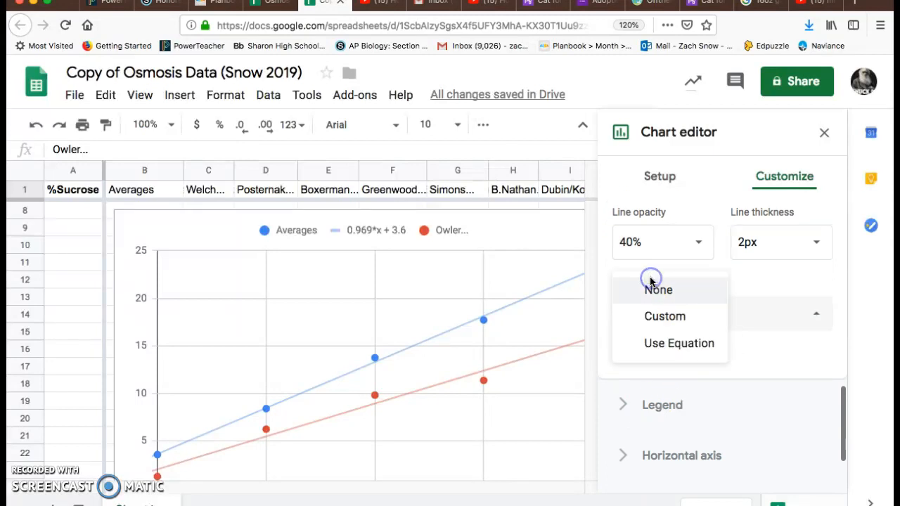
{"action": "left_click", "coordinate": [664, 340]}
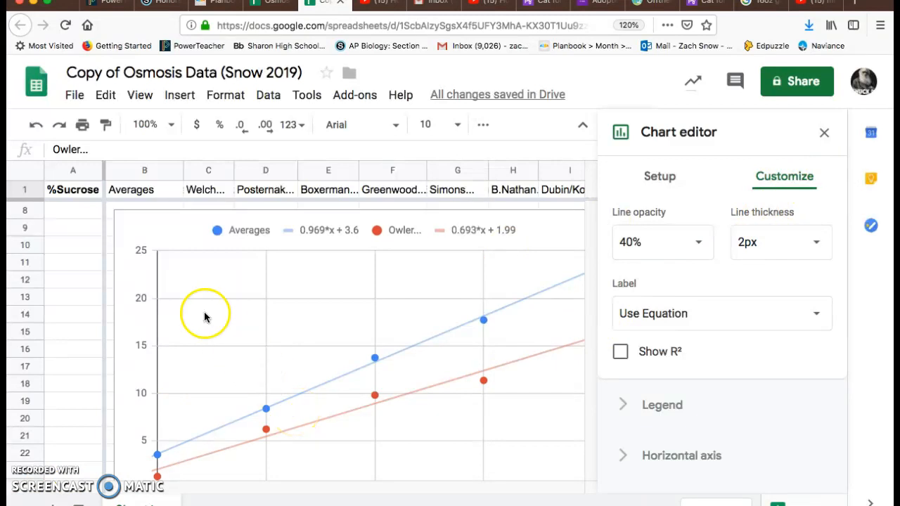
{"action": "left_click", "coordinate": [73, 97]}
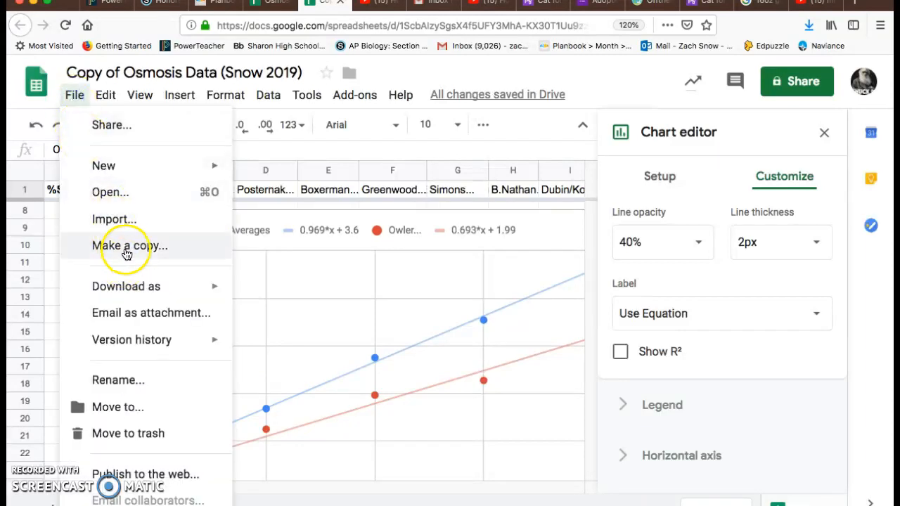
{"action": "left_click", "coordinate": [75, 104]}
{"action": "left_click", "coordinate": [75, 104]}
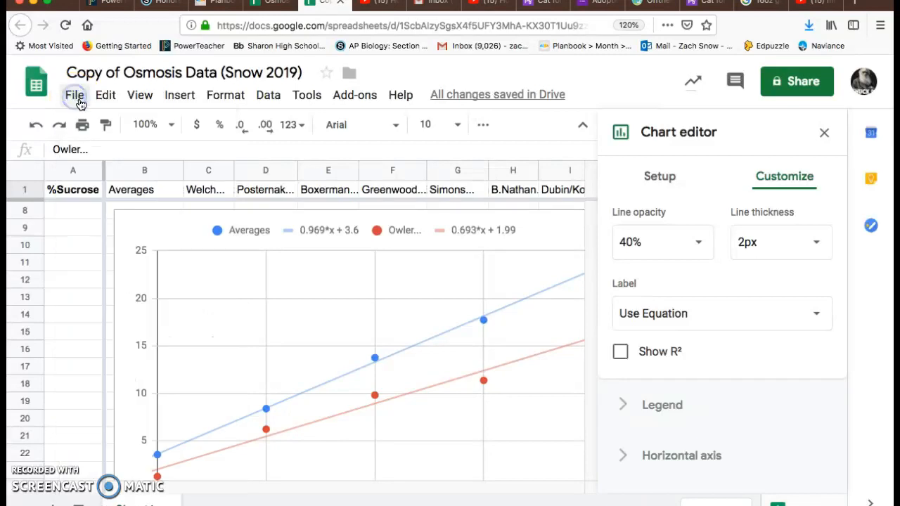